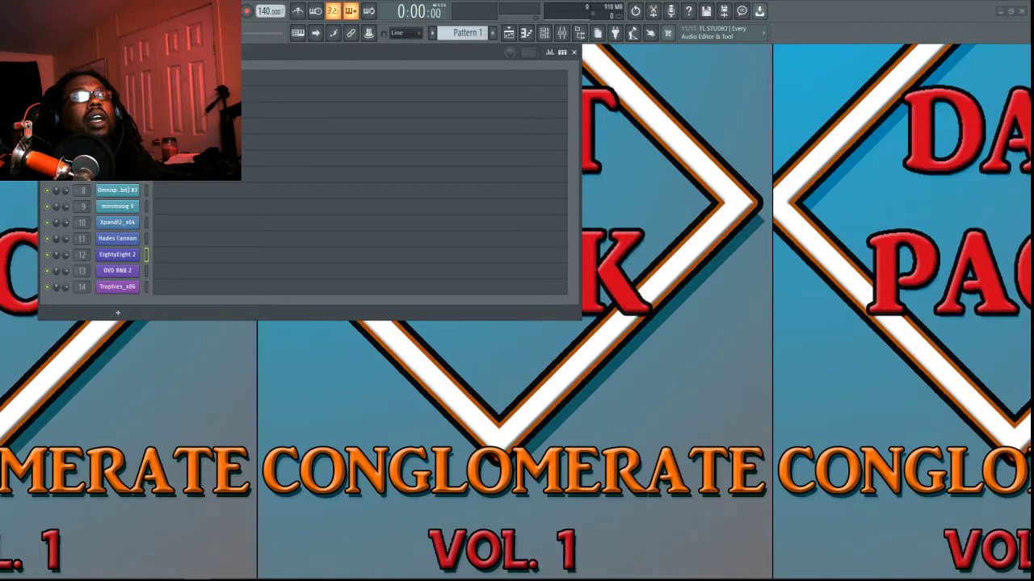
# Drag the Chrome window showing Gmail from the screen edge over the FL Studio project.
pyautogui.moveTo(1033, 25); pyautogui.dragTo(247, 16)
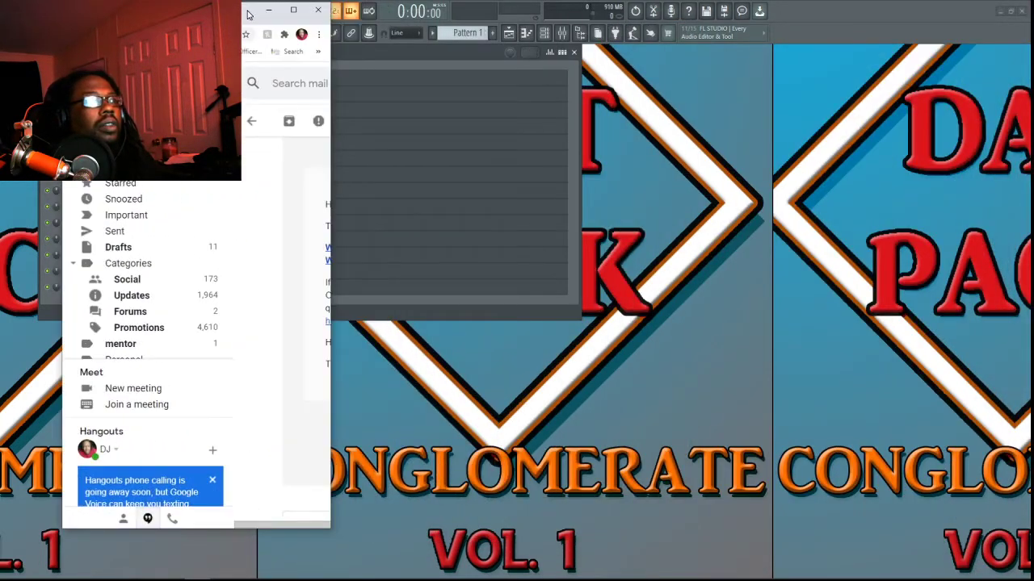
# Maximize the browser and scroll the Polyverse email to the Wider Windows and macOS download links.
pyautogui.click(293, 12)
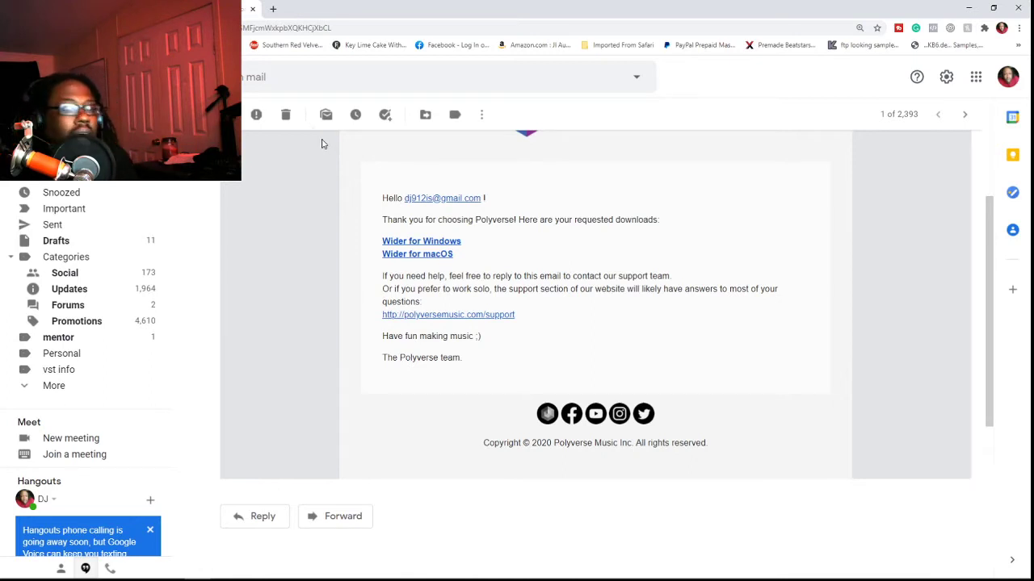
pyautogui.scroll(2, 385, 323)
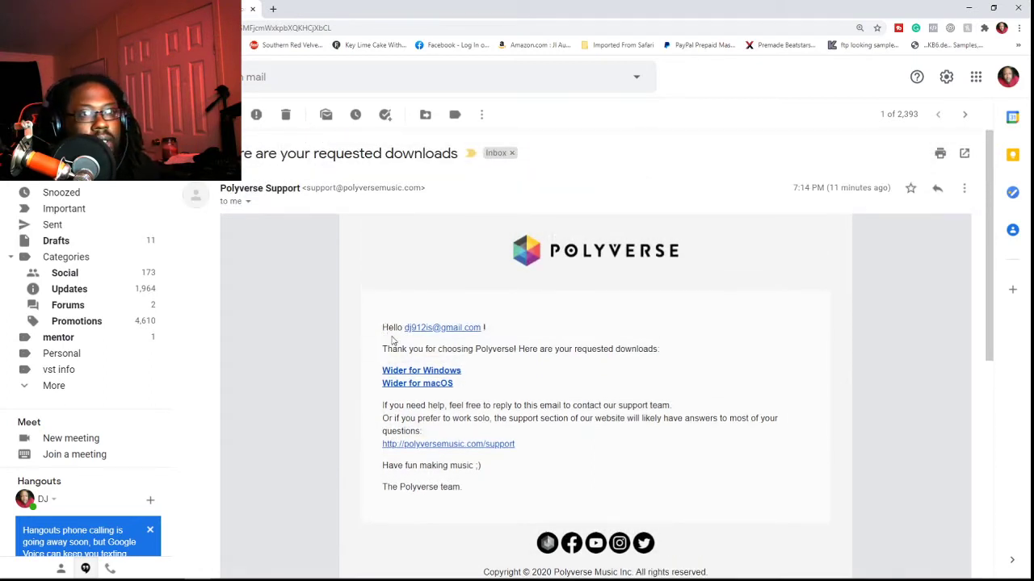
pyautogui.scroll(-2, 392, 341)
pyautogui.scroll(2, 391, 341)
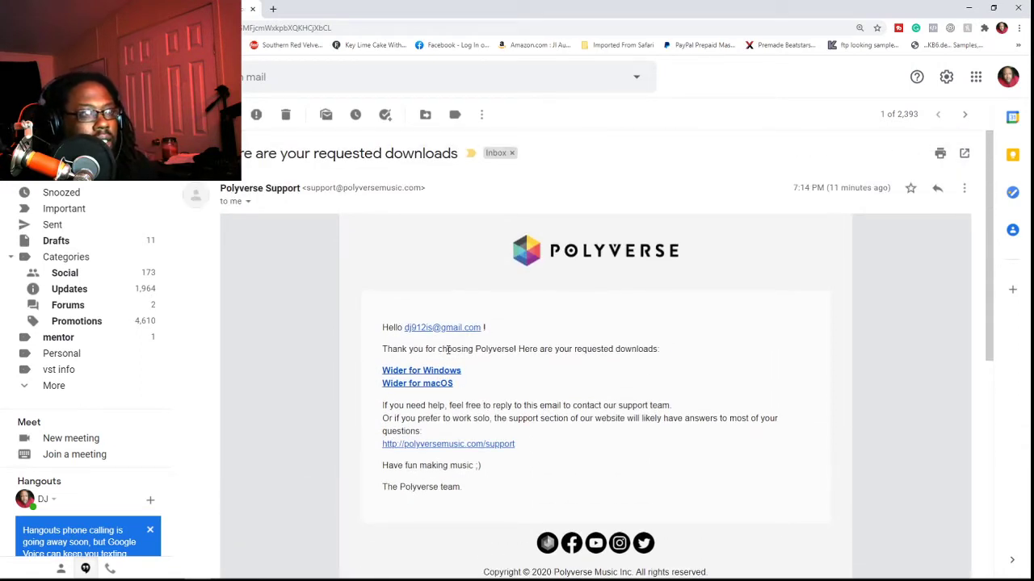
pyautogui.scroll(-2, 448, 350)
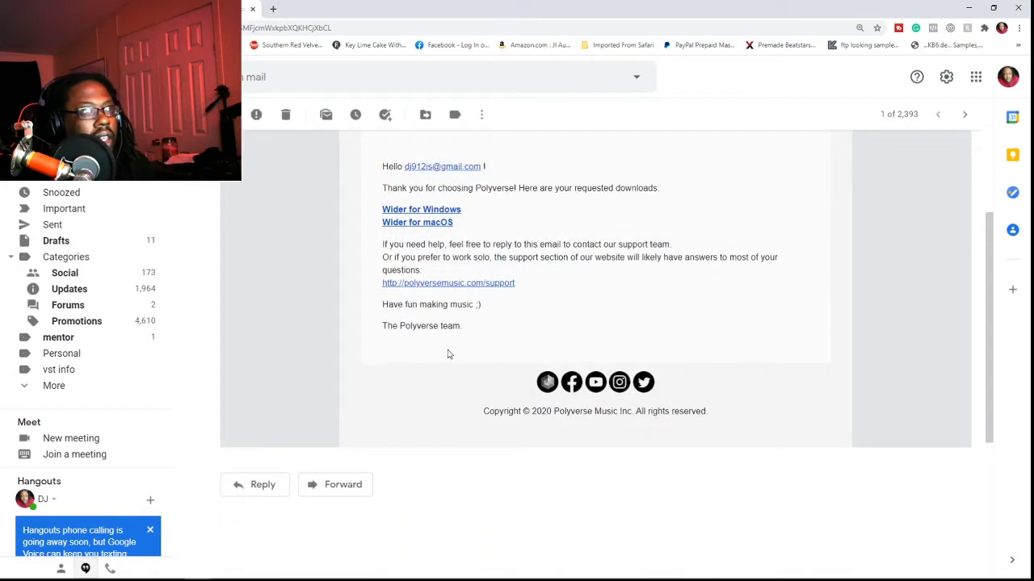
# Follow the email's Polyverse footer link to the Wider page, dismissing the Download Wider form.
pyautogui.click(546, 382)
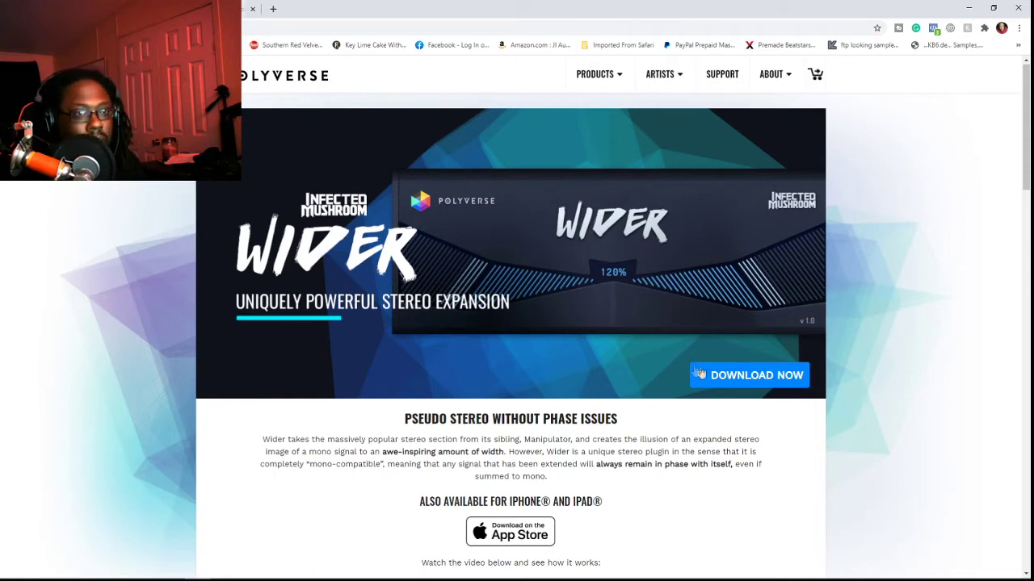
pyautogui.click(721, 378)
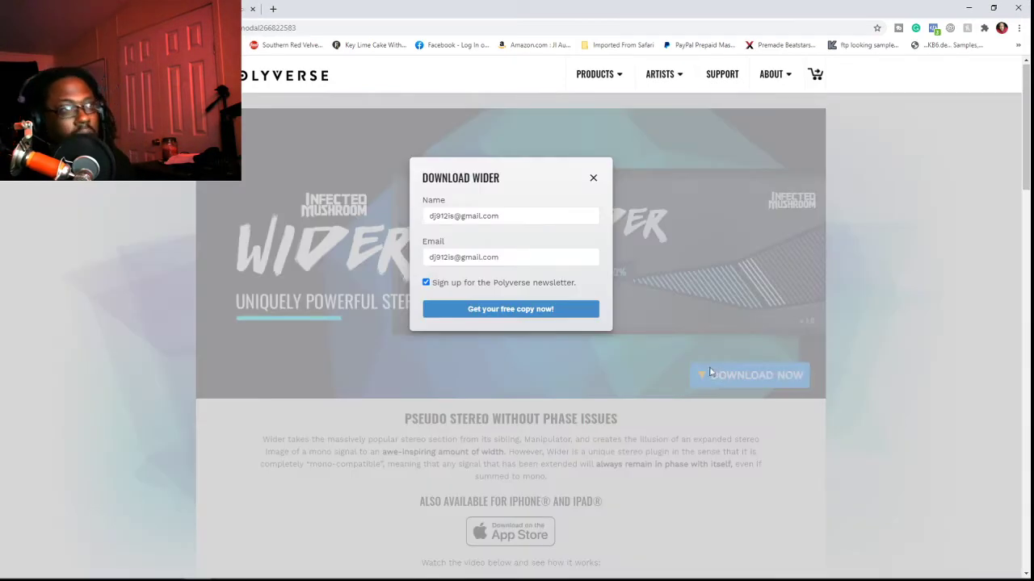
pyautogui.click(592, 177)
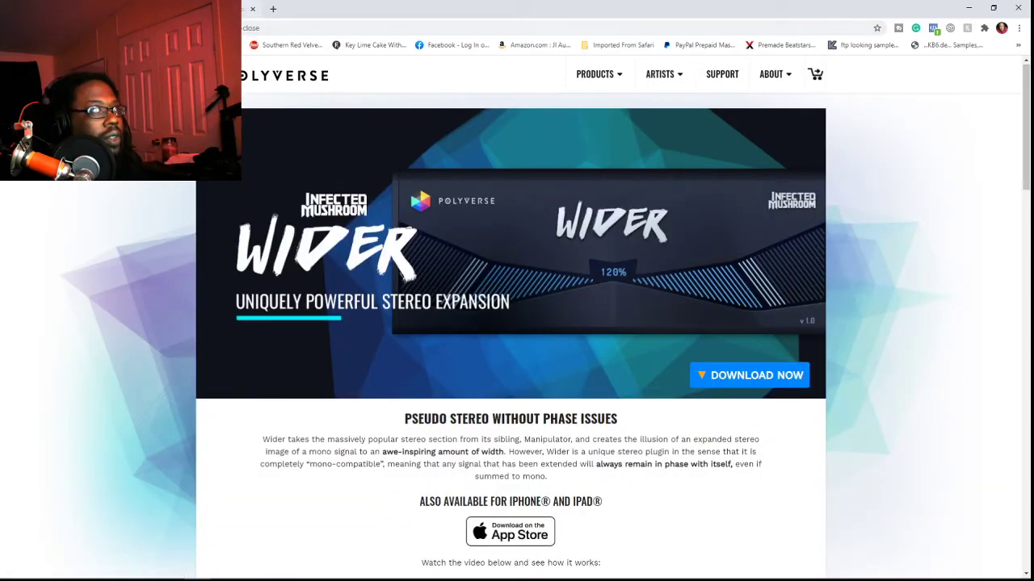
# Download the 8.6 MB Wider for Windows zip from the email and show it in its folder.
pyautogui.click(178, 8)
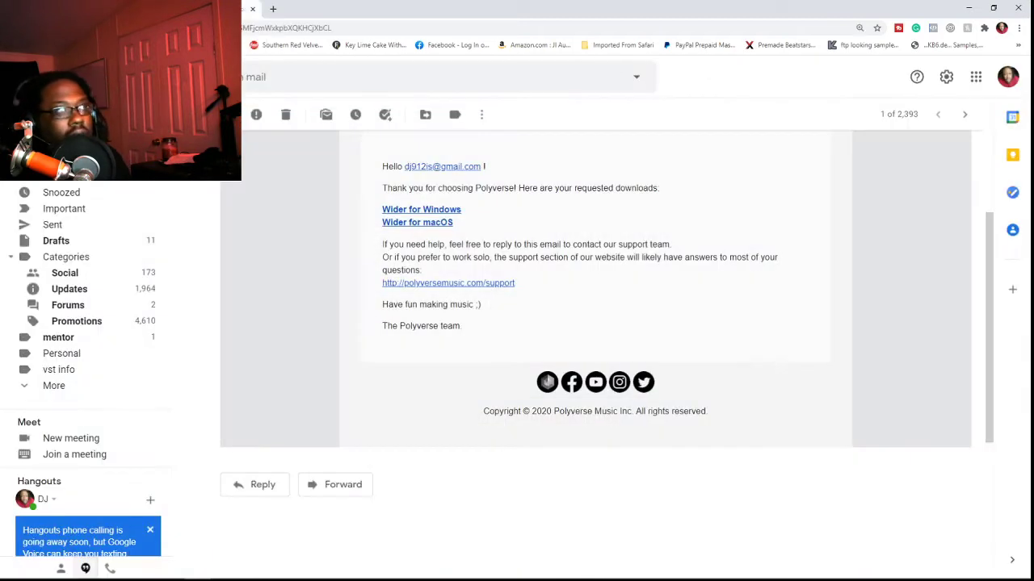
pyautogui.scroll(2, 339, 278)
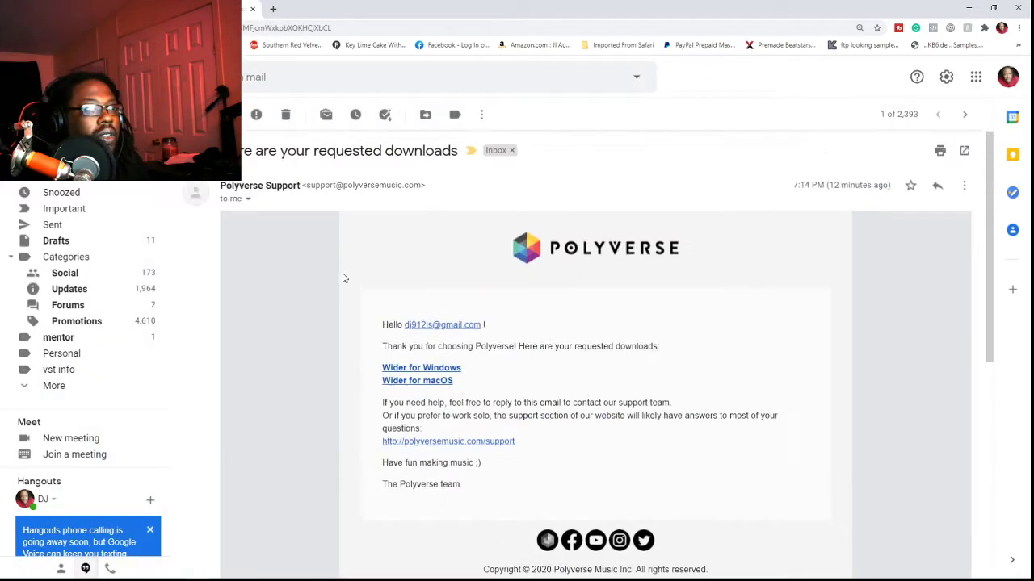
pyautogui.scroll(-2, 344, 277)
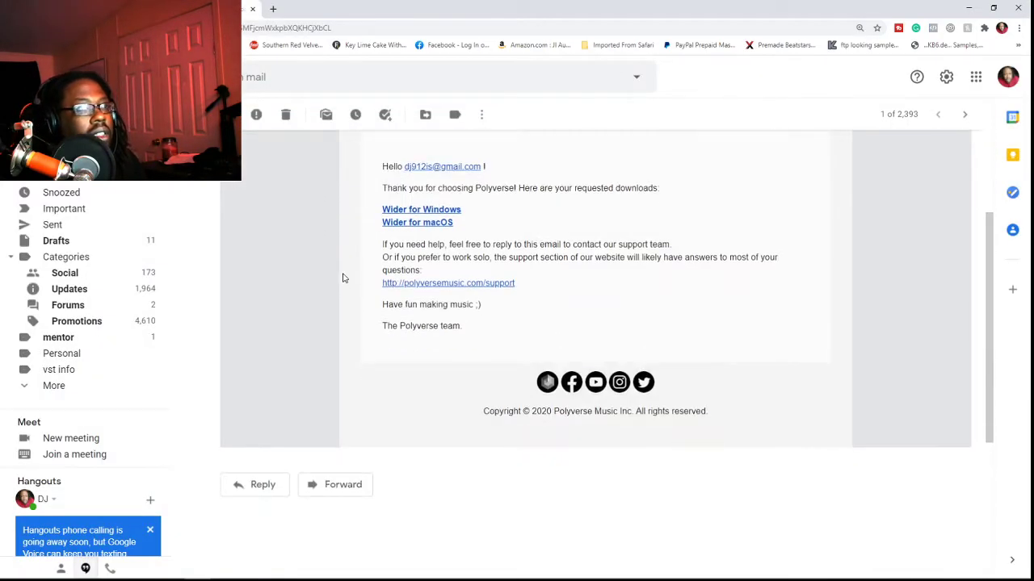
pyautogui.click(431, 210)
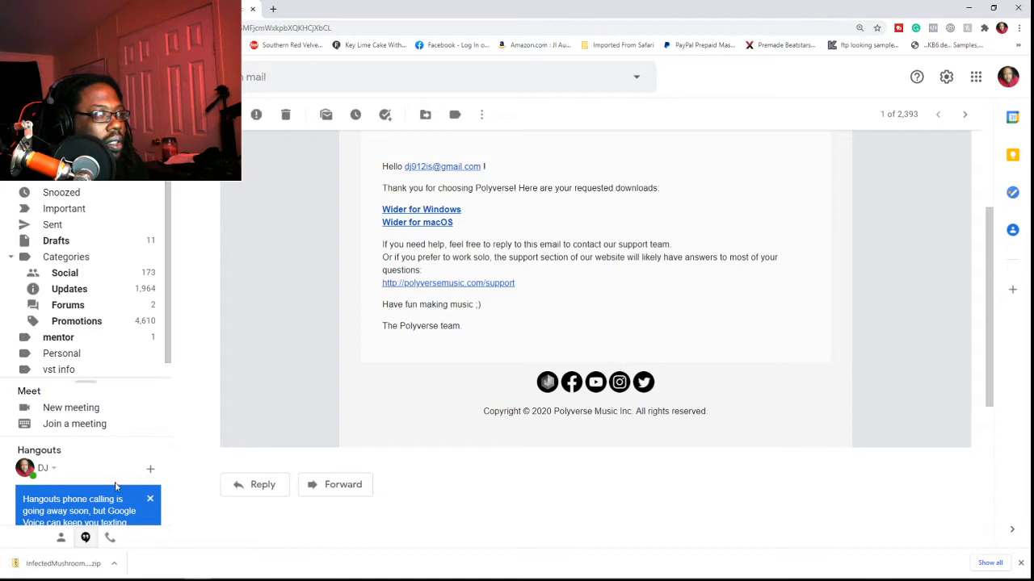
pyautogui.click(114, 564)
pyautogui.click(134, 528)
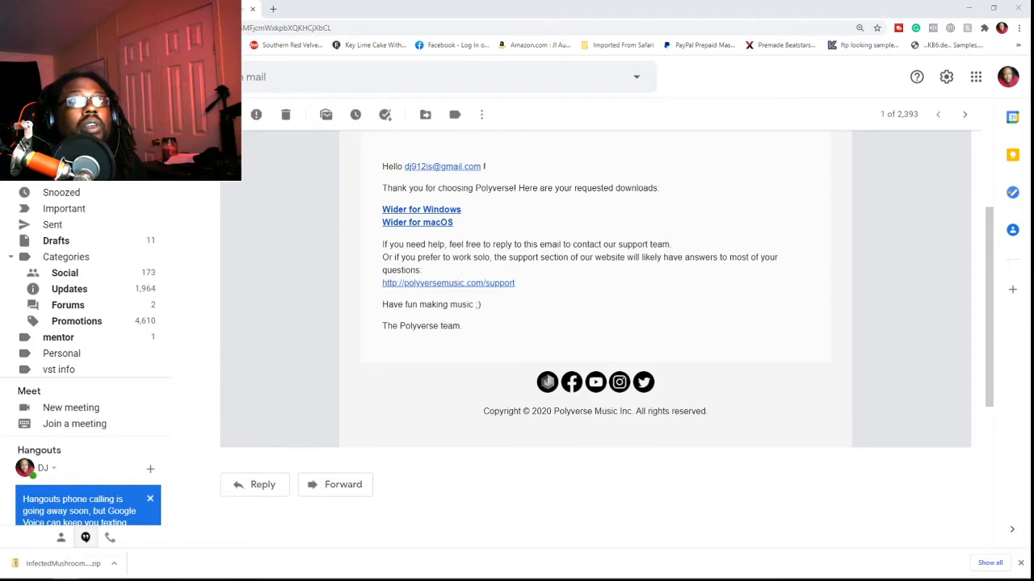
# Extract the InfectedMushroom zip in Downloads and select the Wider Setup (v1.0) file.
pyautogui.moveTo(683, 150); pyautogui.dragTo(642, 136)
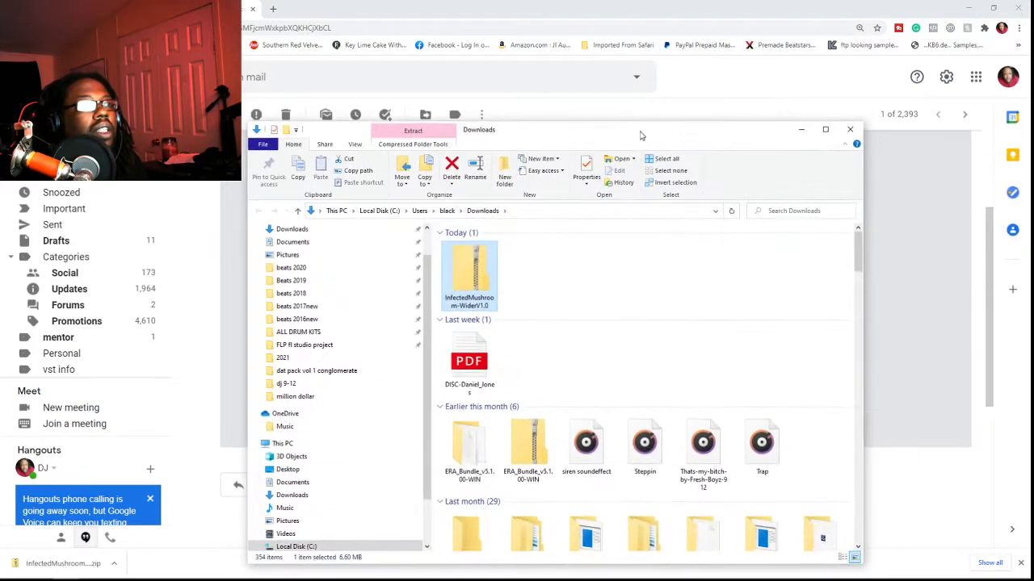
pyautogui.rightClick(472, 284)
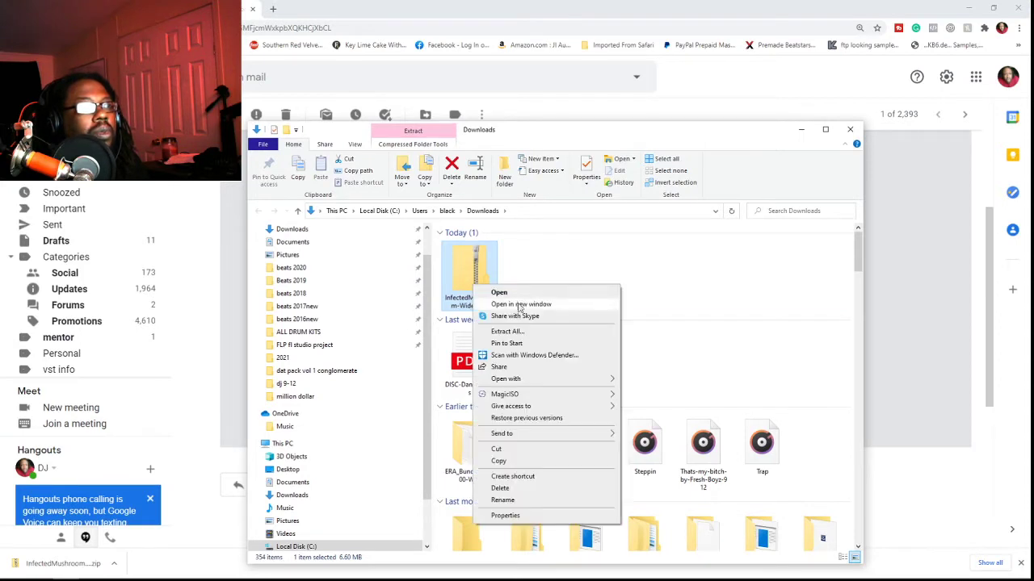
pyautogui.click(521, 333)
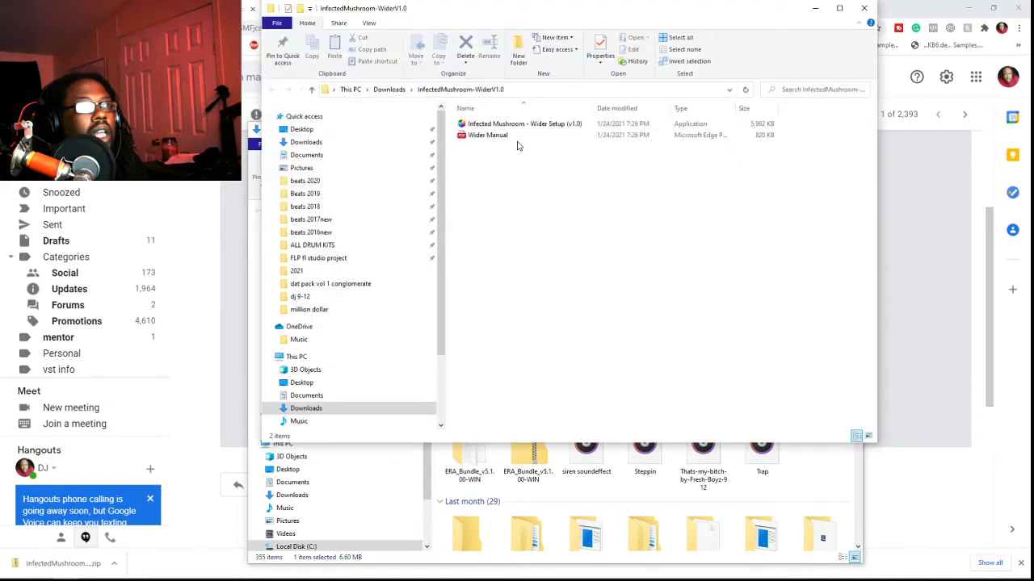
pyautogui.click(528, 126)
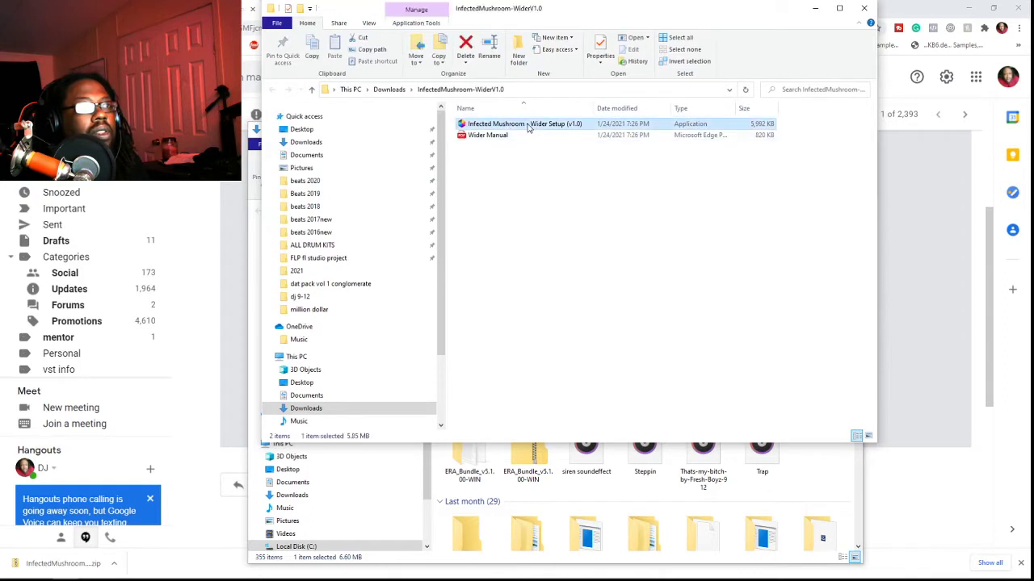
# Launch Wider Setup (v1.0) and accept its license agreement.
pyautogui.doubleClick(528, 126)
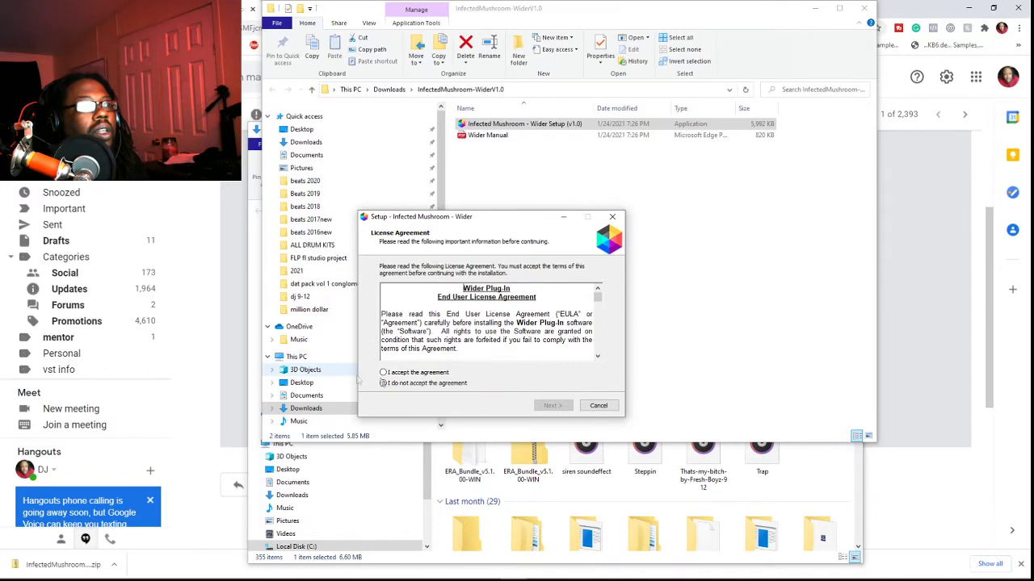
pyautogui.click(395, 374)
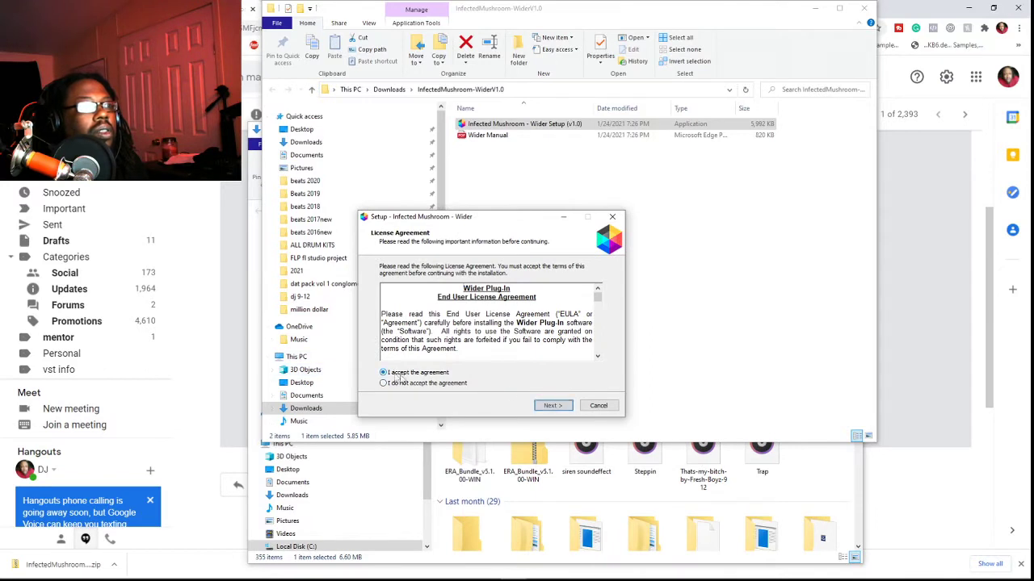
pyautogui.click(548, 407)
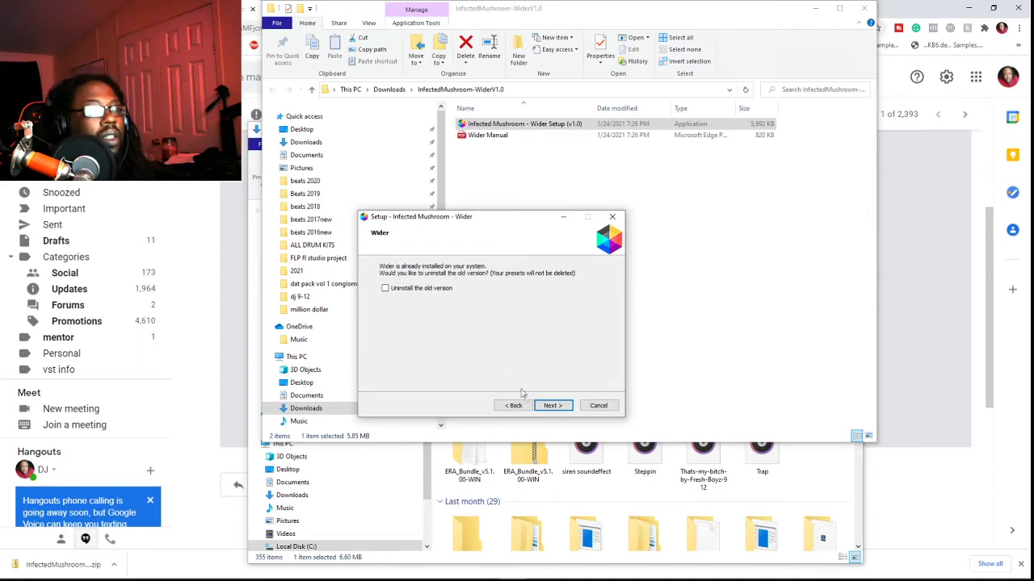
# Keep the old version, full installation and default 64/32-bit VST3 and 64-bit VST2 folders.
pyautogui.click(553, 406)
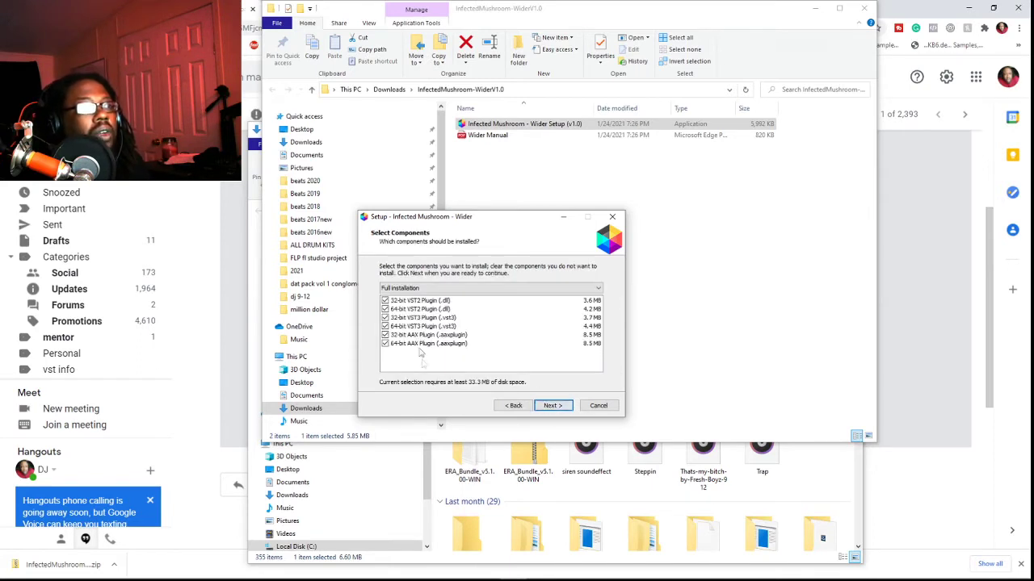
pyautogui.click(565, 408)
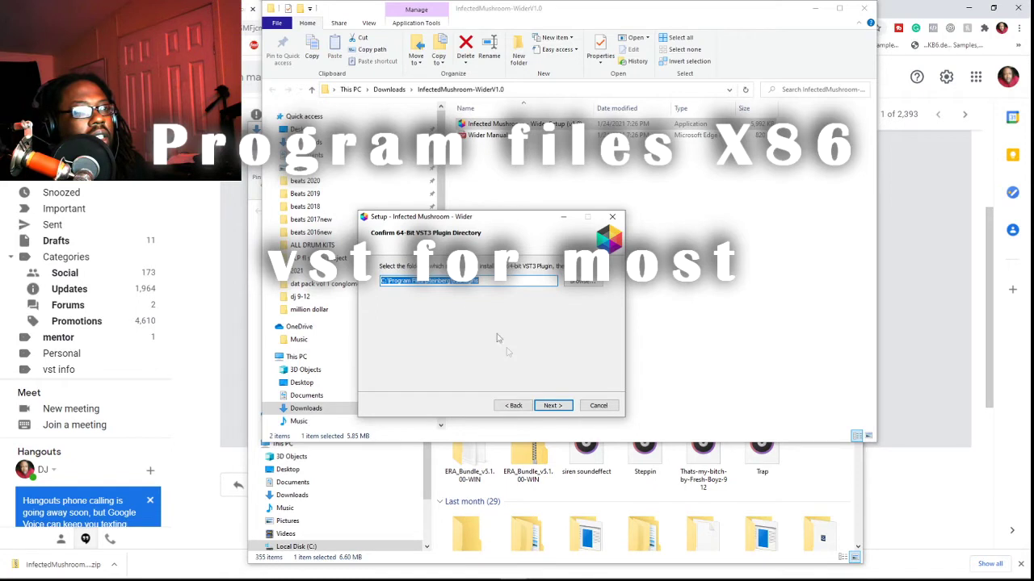
pyautogui.click(552, 407)
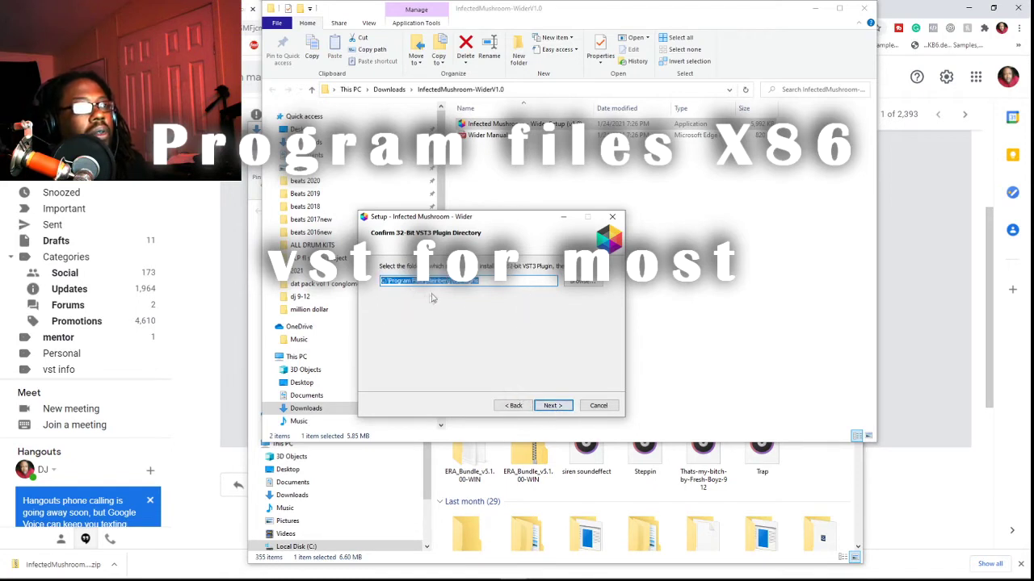
pyautogui.click(561, 408)
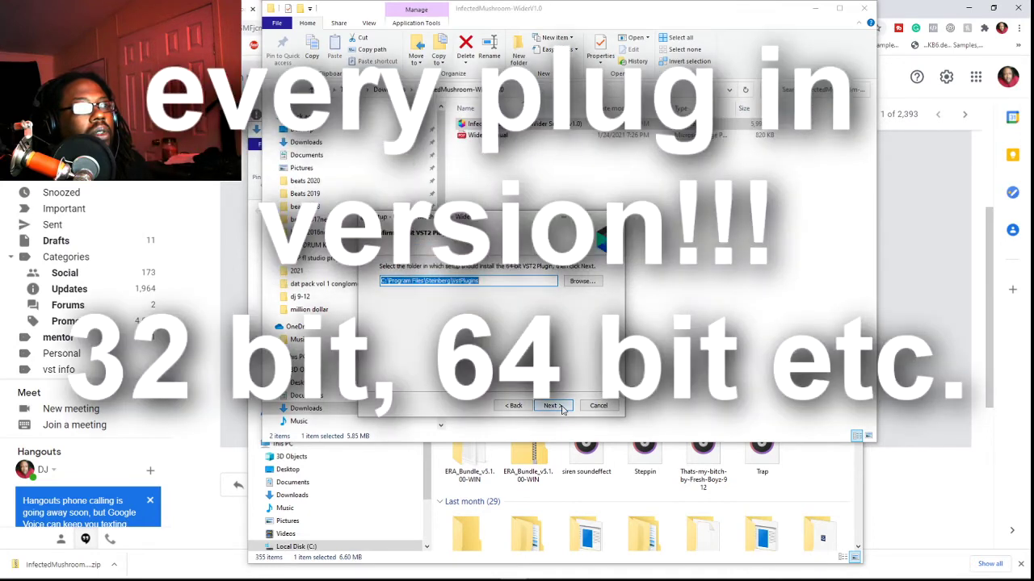
pyautogui.click(550, 406)
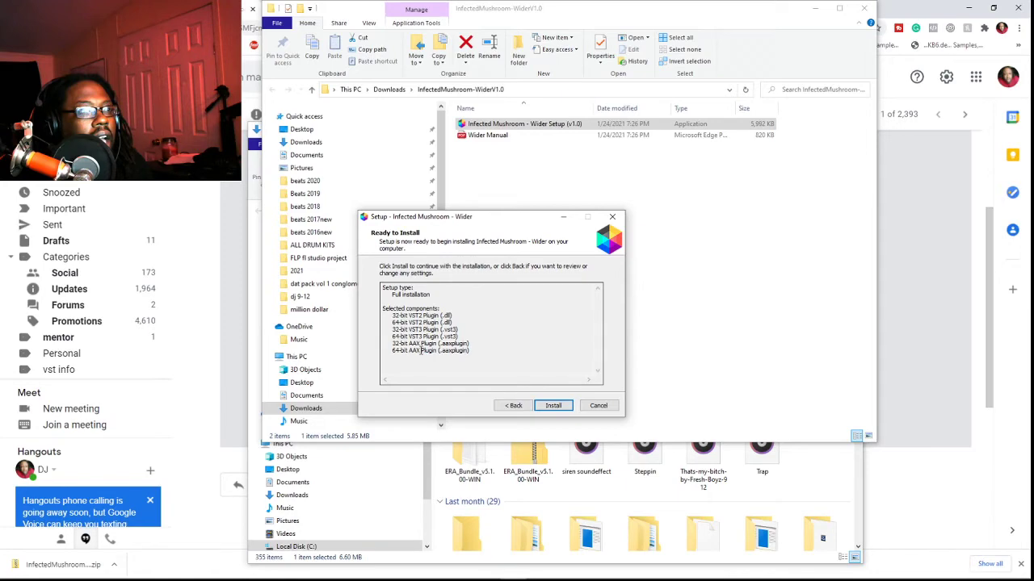
# Exit Wider Setup without installing, close the Downloads window and minimize Chrome.
pyautogui.click(814, 8)
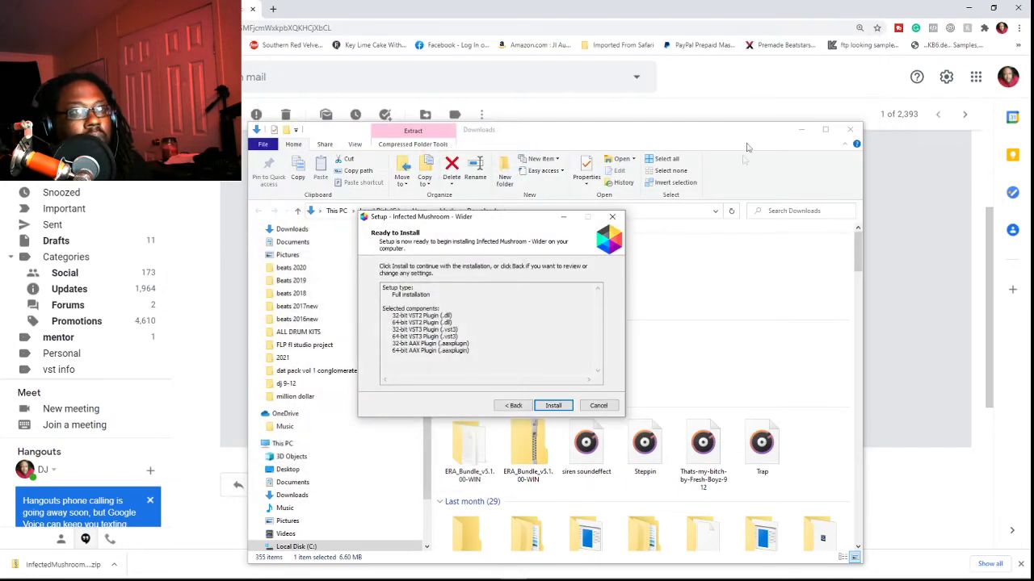
pyautogui.click(612, 216)
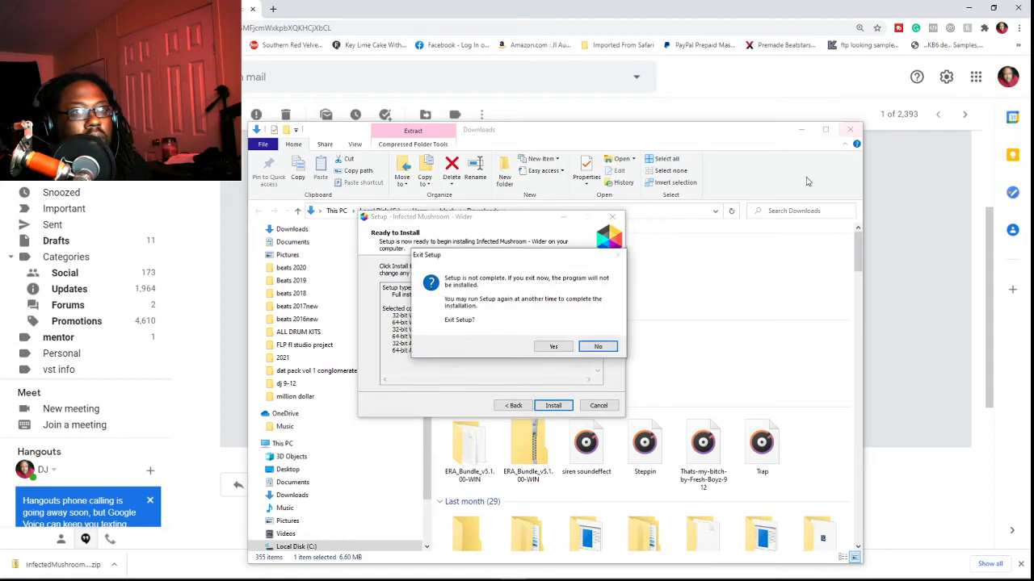
pyautogui.click(553, 347)
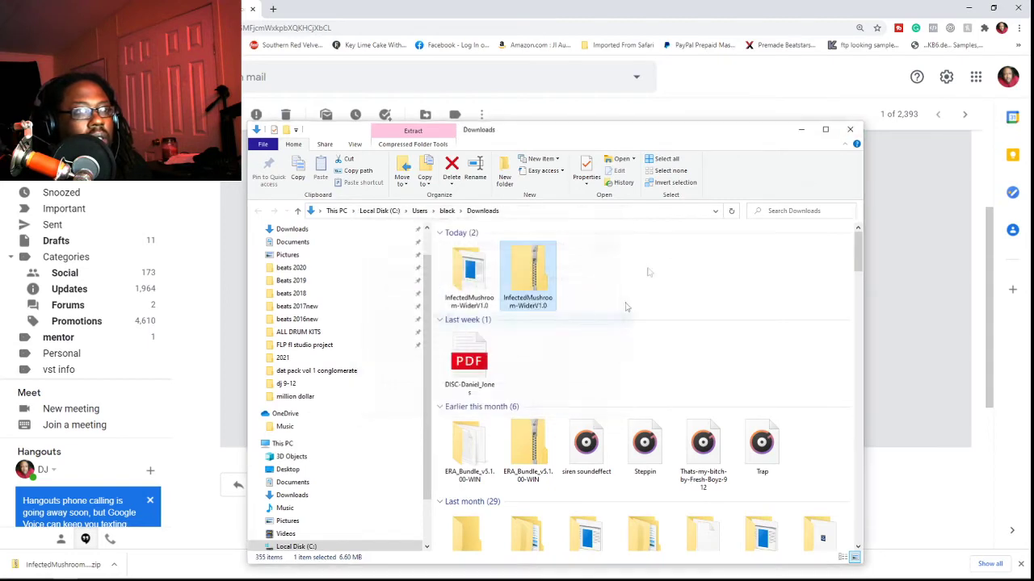
pyautogui.click(849, 130)
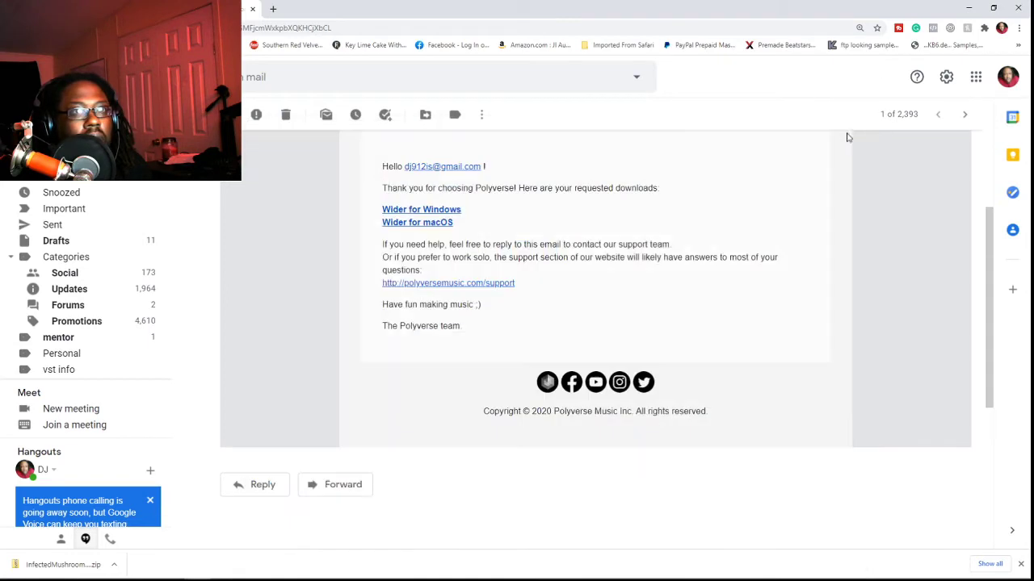
pyautogui.click(968, 7)
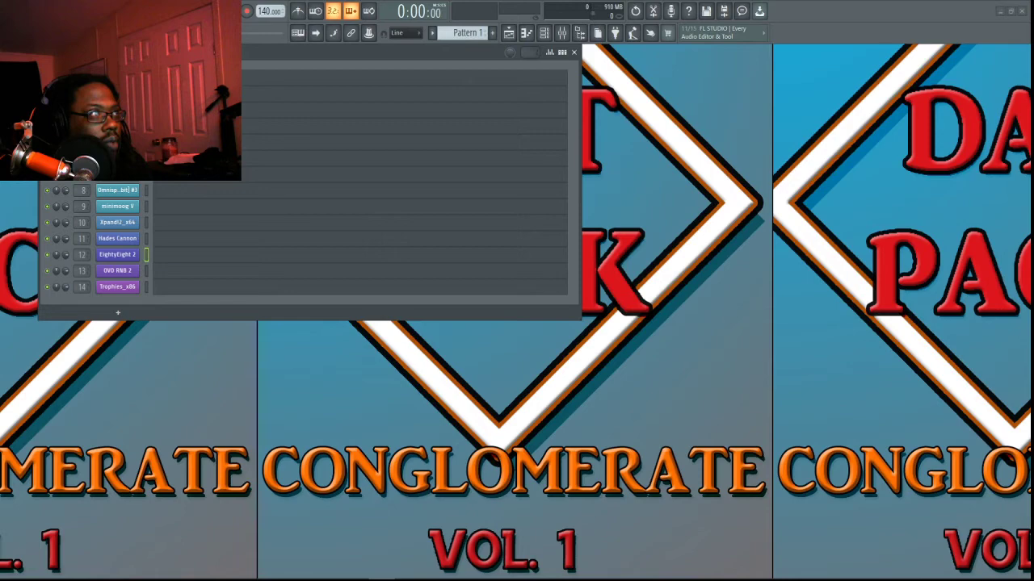
# Open the Select generator plugin picker from the Channel Rack and scroll its 213 generators.
pyautogui.click(117, 313)
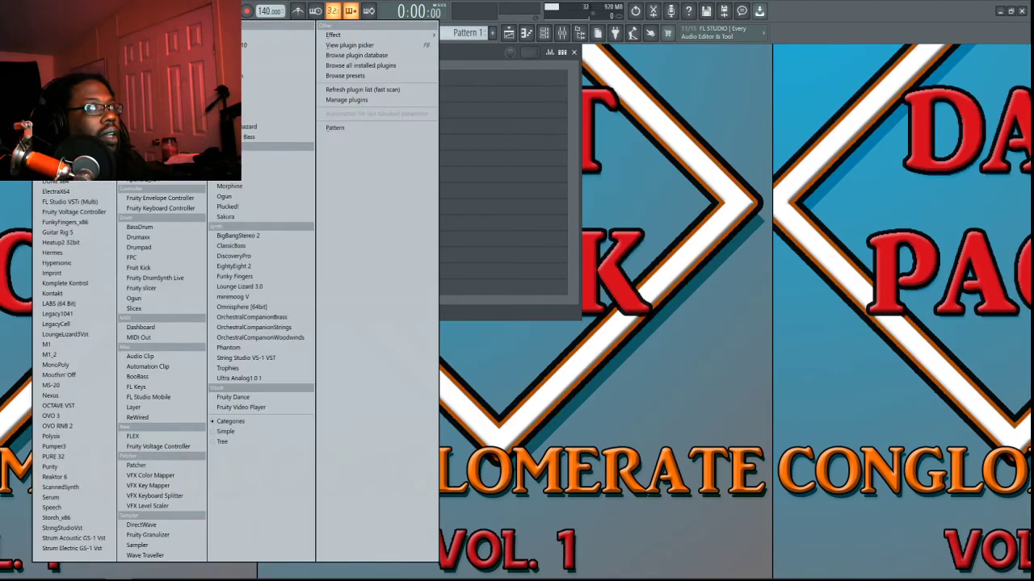
pyautogui.click(360, 64)
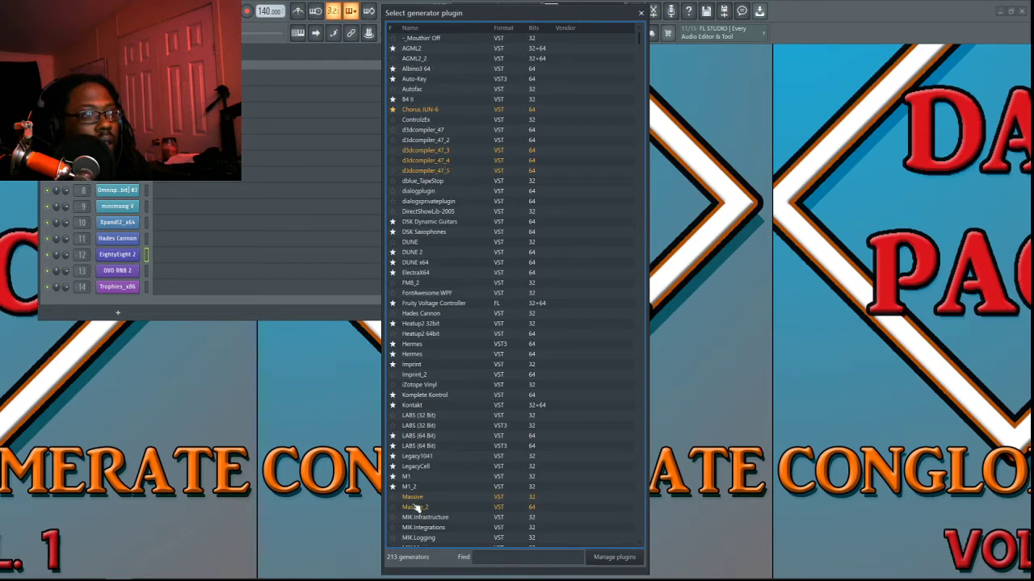
pyautogui.scroll(-20, 426, 488)
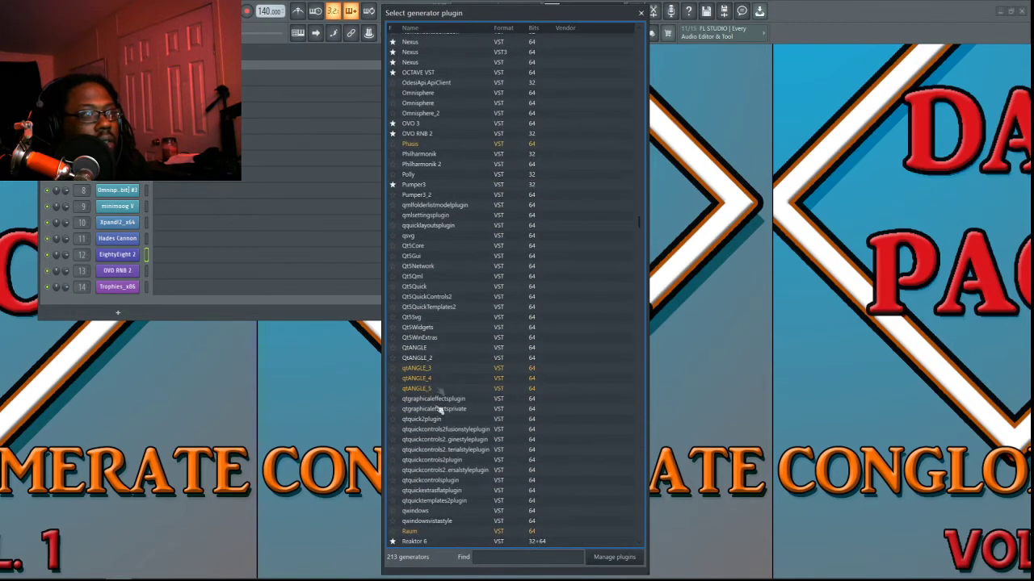
pyautogui.scroll(-15, 492, 347)
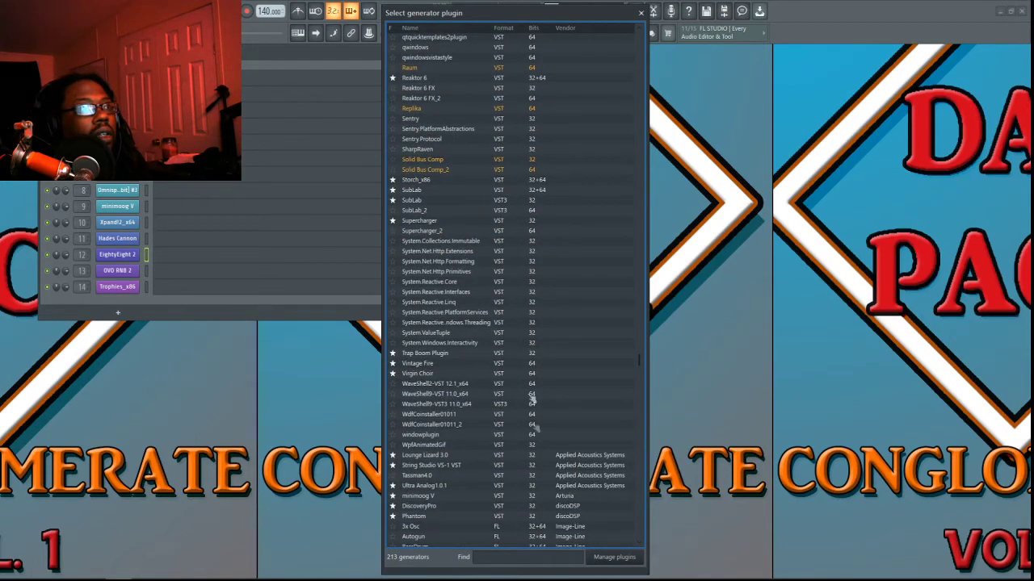
pyautogui.scroll(-15, 528, 451)
pyautogui.scroll(-4, 528, 451)
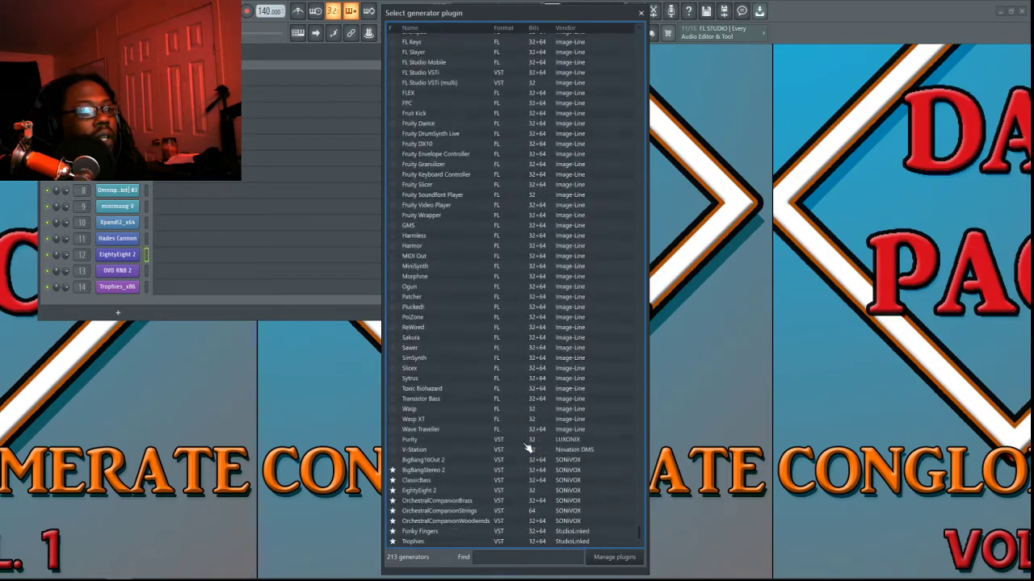
pyautogui.scroll(20, 517, 410)
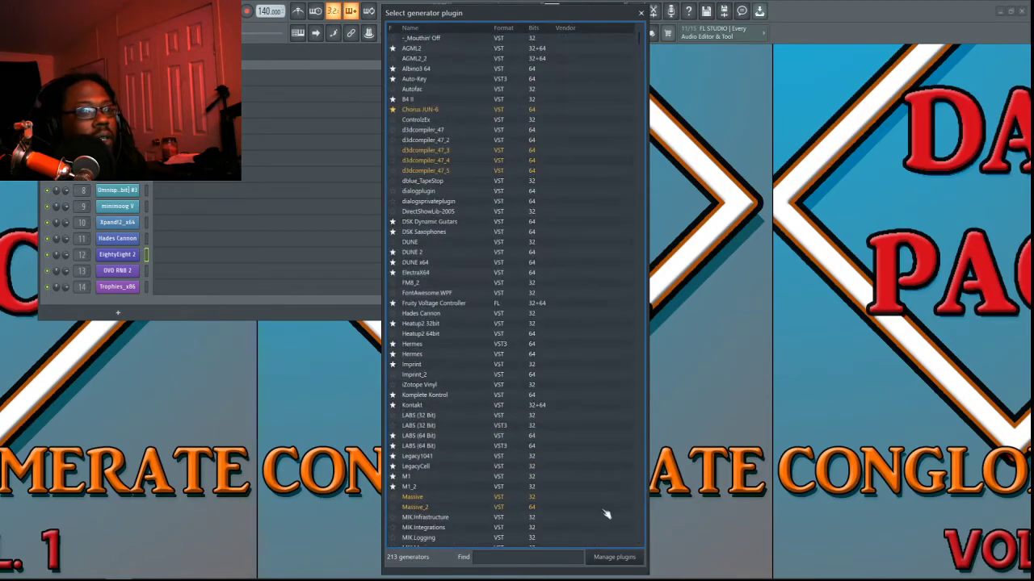